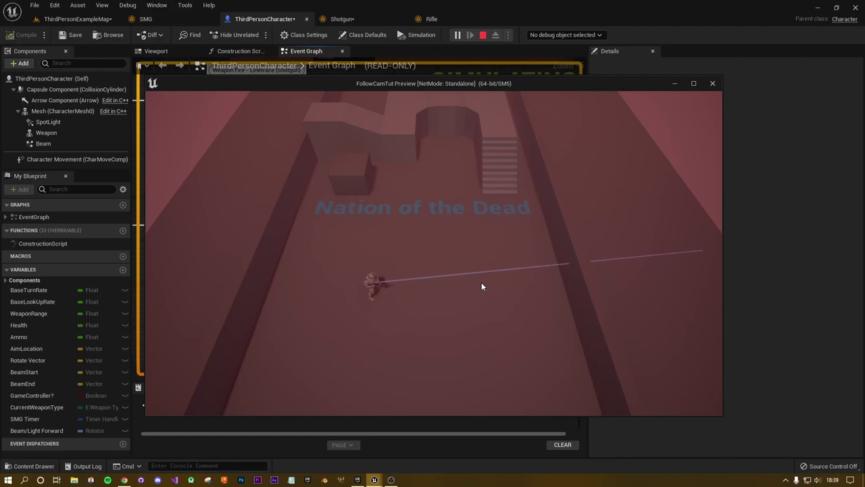
# Step: Stop the running play-in-editor preview of the beam-firing character with Esc
pyautogui.press('Escape')
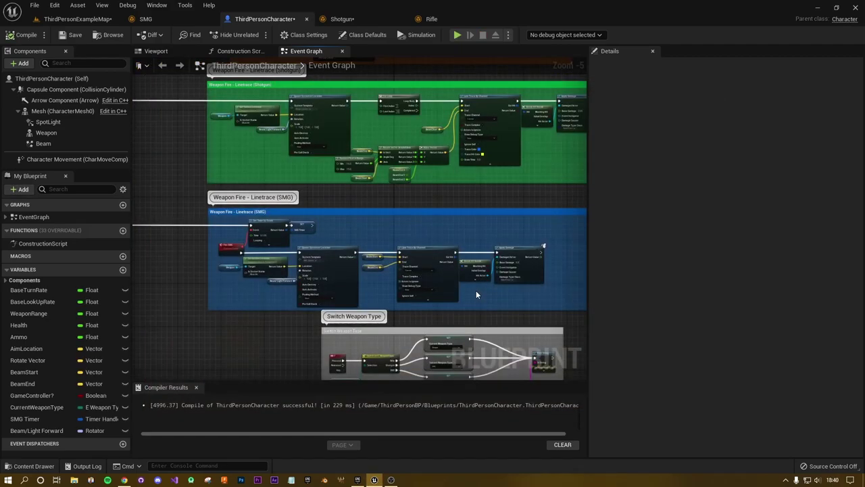
# Step: Return to the level map view and open the SMG particle system
pyautogui.click(74, 24)
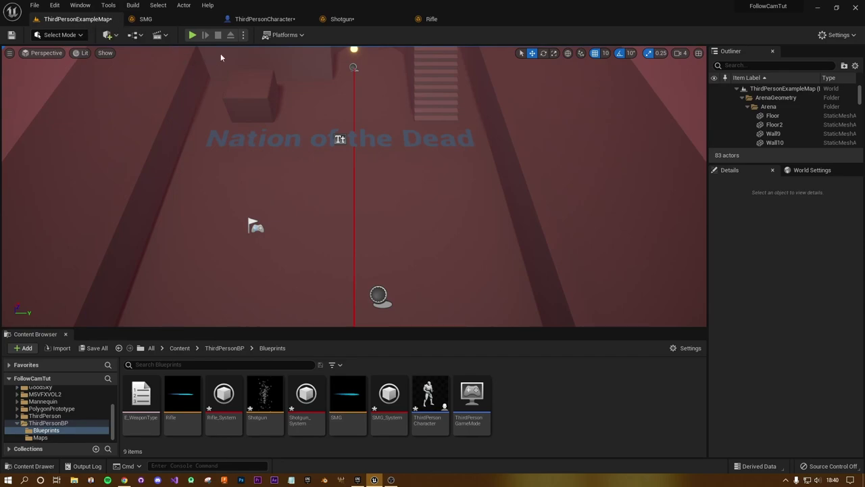
pyautogui.click(159, 18)
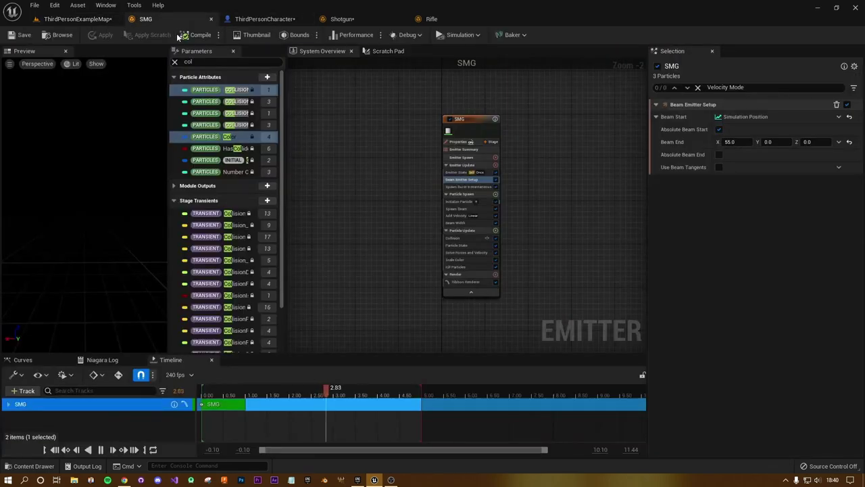
pyautogui.scroll(2, 471, 264)
# Step: Inspect the Kill Particles module's script graph and its context options without changing anything
pyautogui.click(467, 263)
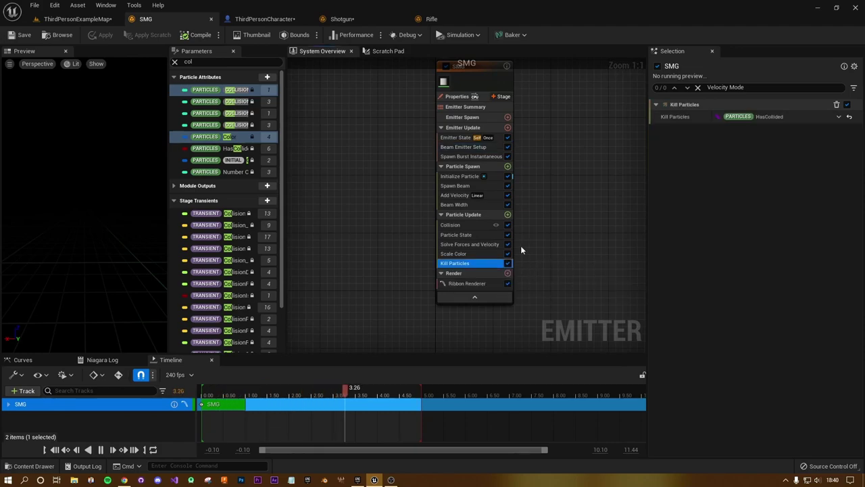
pyautogui.doubleClick(457, 264)
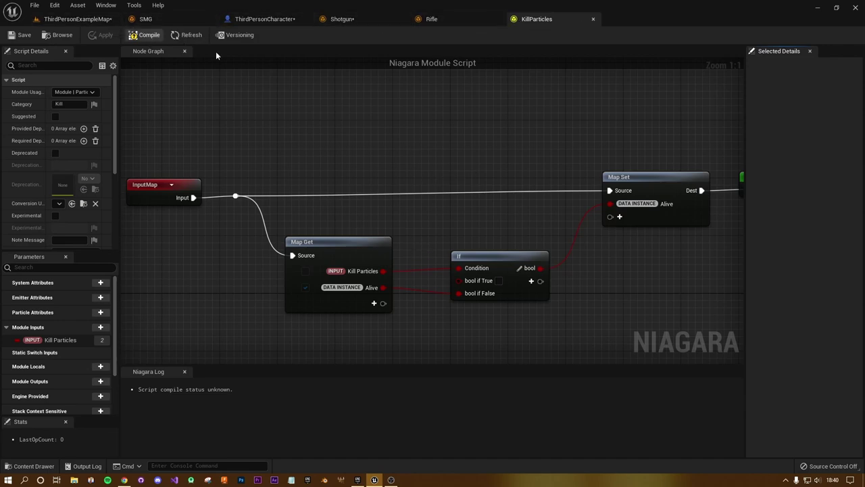
pyautogui.click(145, 19)
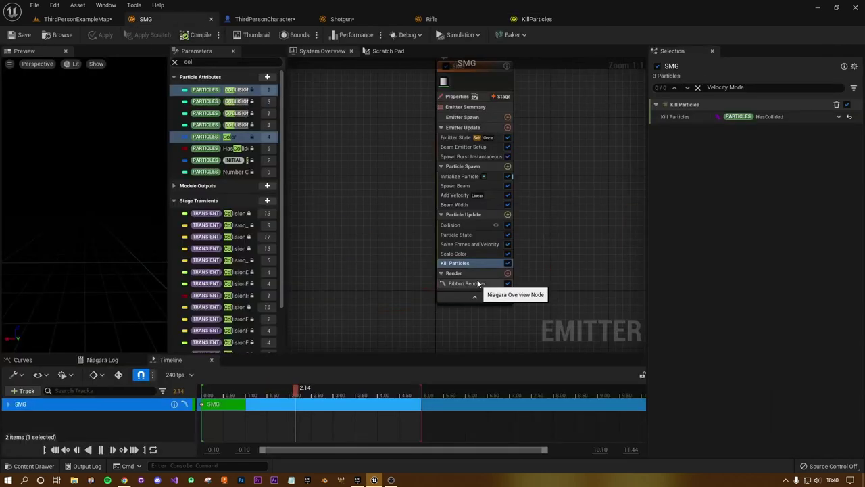
pyautogui.rightClick(473, 264)
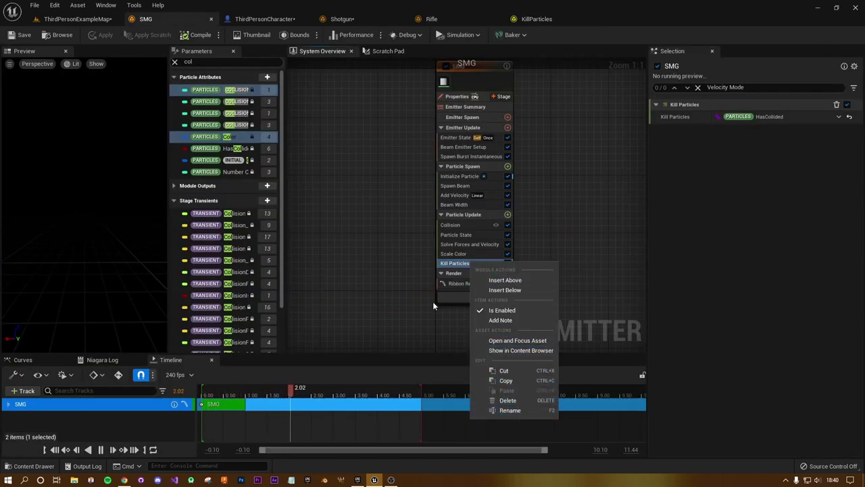
pyautogui.click(445, 264)
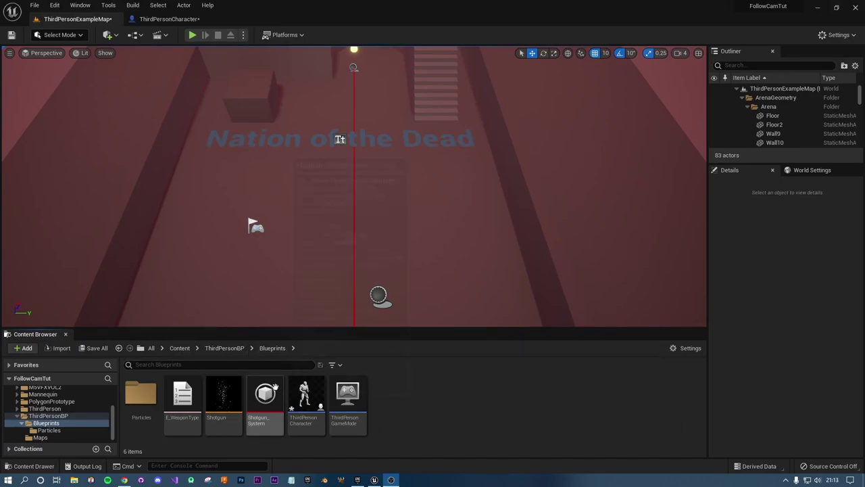
# Step: Create a new Niagara emitter from the Static Beam template and name it 'Rifle'
pyautogui.rightClick(439, 394)
pyautogui.moveTo(483, 299)
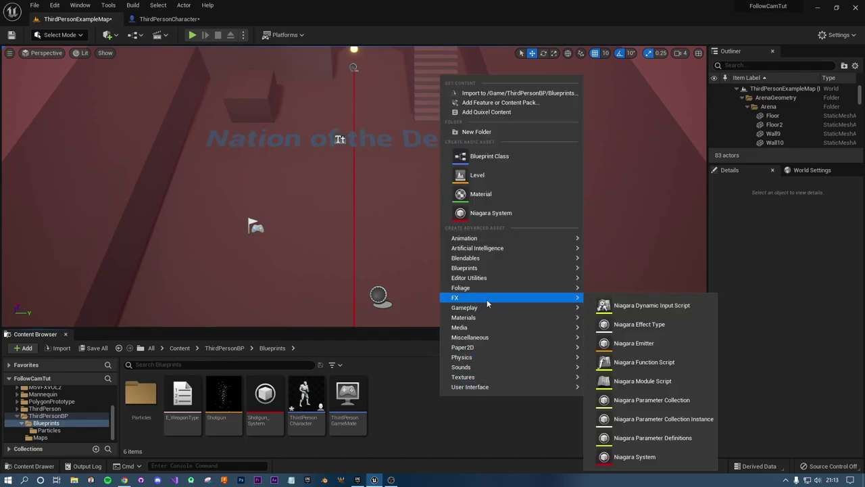
pyautogui.click(642, 343)
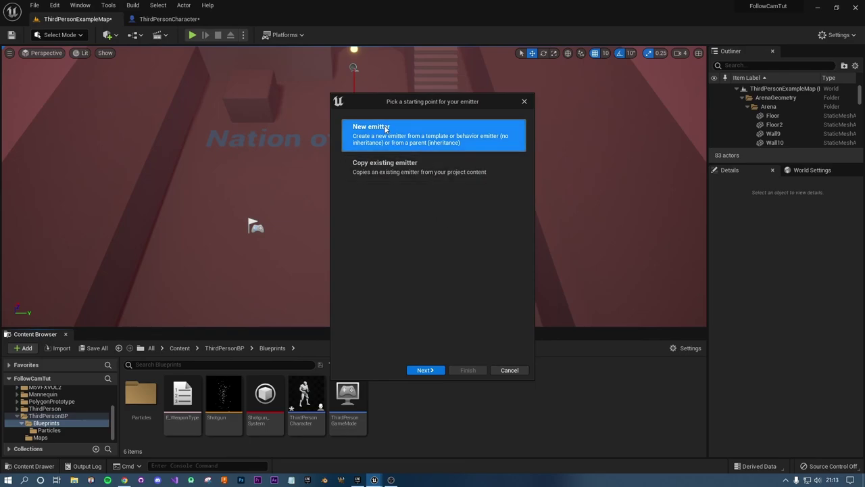
pyautogui.doubleClick(446, 141)
pyautogui.scroll(-4, 476, 284)
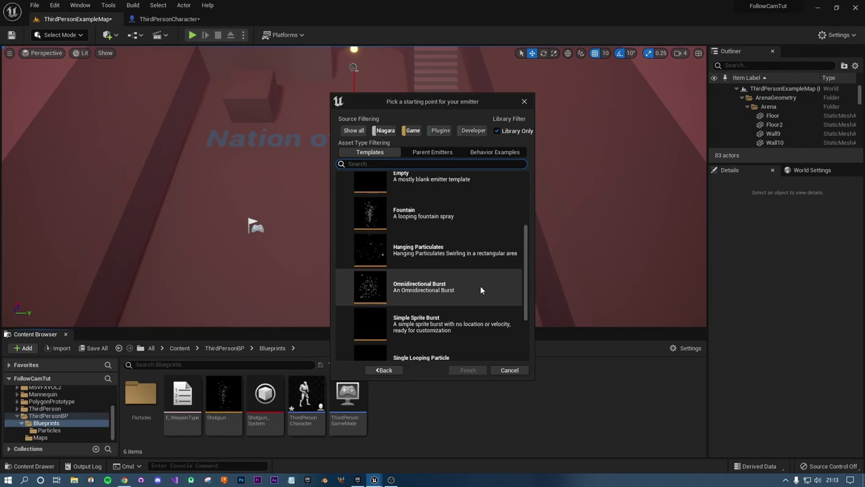
pyautogui.click(452, 352)
pyautogui.click(466, 370)
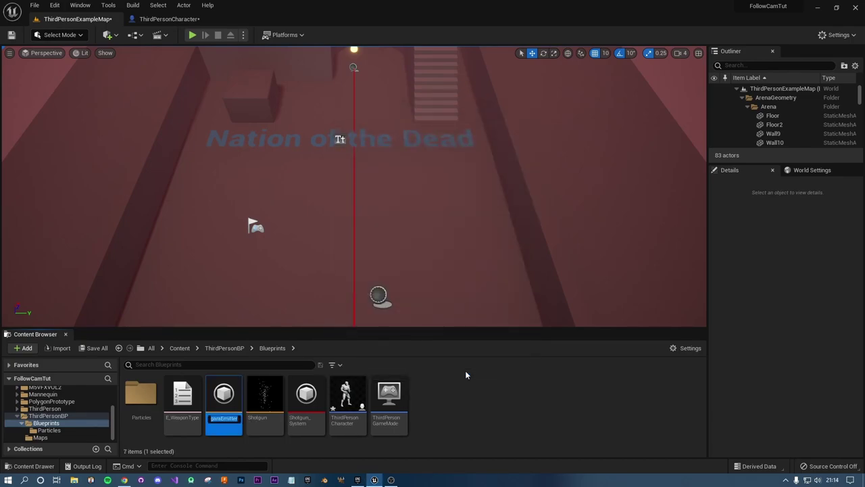
pyautogui.write('Rifle')
pyautogui.press('Return')
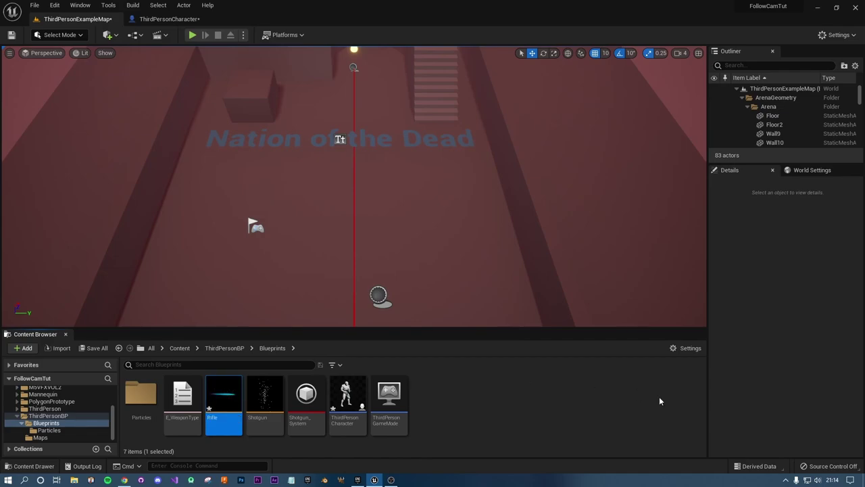
# Step: Open the Rifle emitter, pause its preview at about 4.6 seconds, and select the Beam Width module
pyautogui.doubleClick(222, 406)
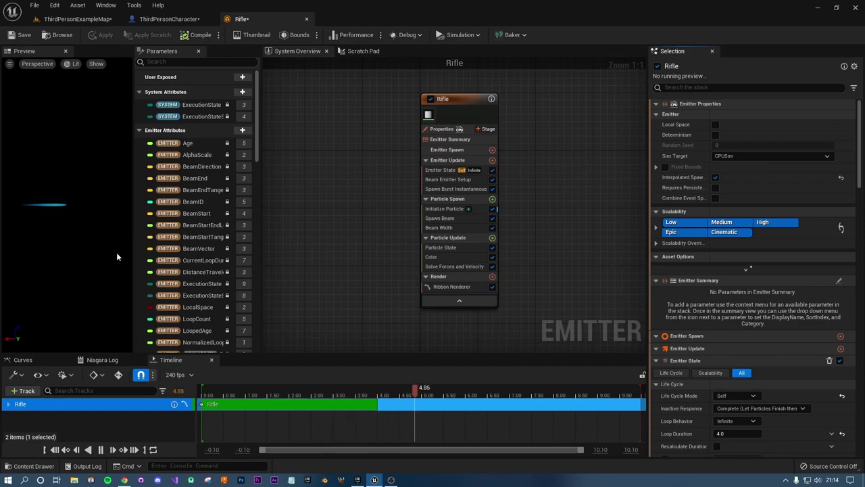
pyautogui.click(100, 449)
pyautogui.moveTo(522, 392); pyautogui.dragTo(411, 397)
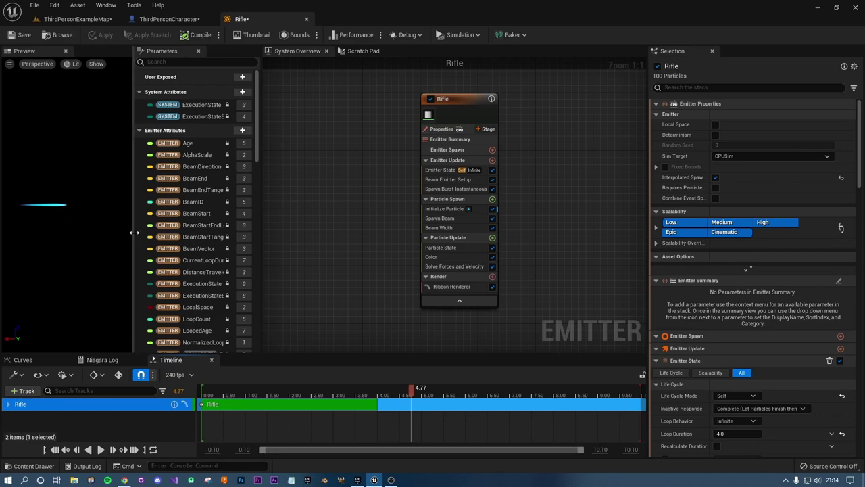
pyautogui.click(431, 230)
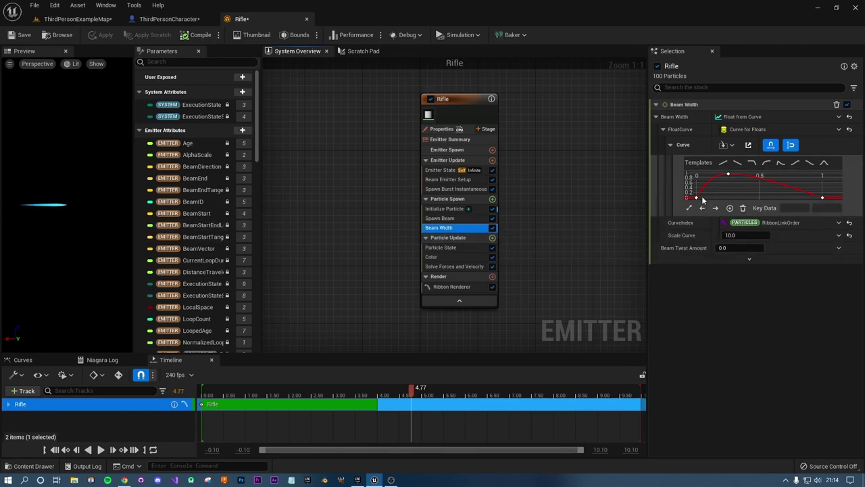
# Step: Replace the Beam Width curve with the Linear Ramp Up template and fit all keys into view
pyautogui.moveTo(728, 175); pyautogui.dragTo(734, 189)
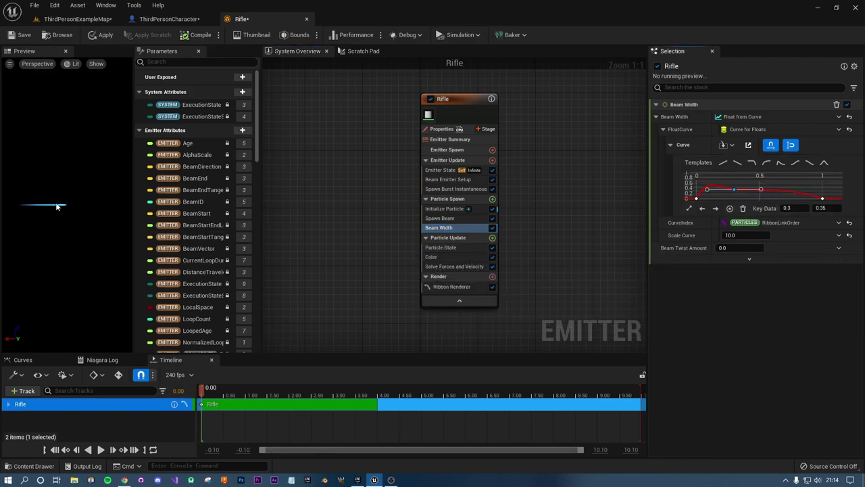
pyautogui.moveTo(31, 208)
pyautogui.mouseDown()
pyautogui.moveTo(38, 182)
pyautogui.moveTo(31, 223)
pyautogui.moveTo(31, 211)
pyautogui.mouseUp()
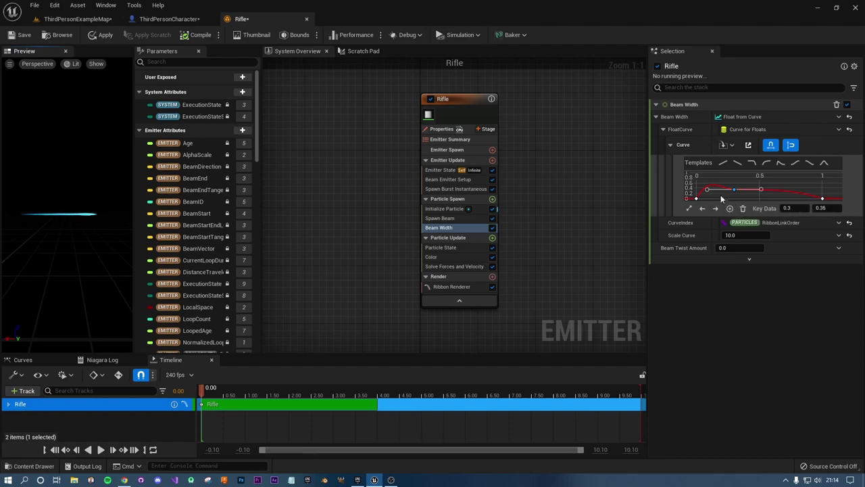
pyautogui.moveTo(734, 188); pyautogui.dragTo(782, 184)
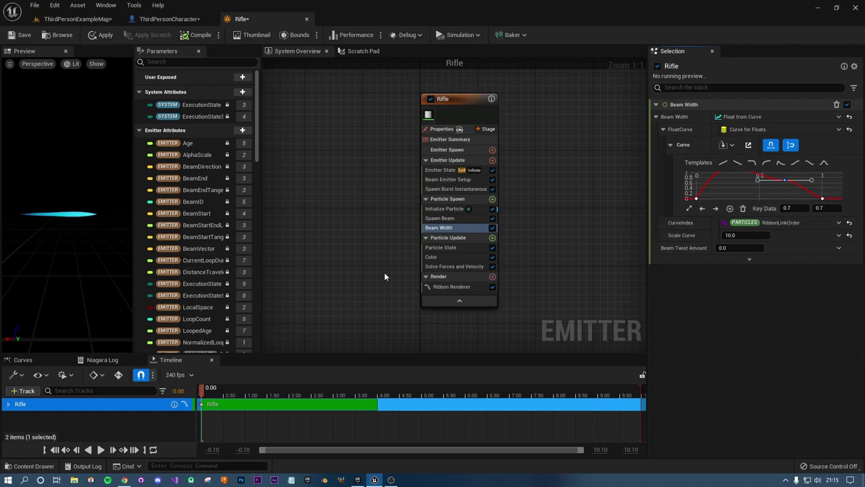
pyautogui.click(721, 163)
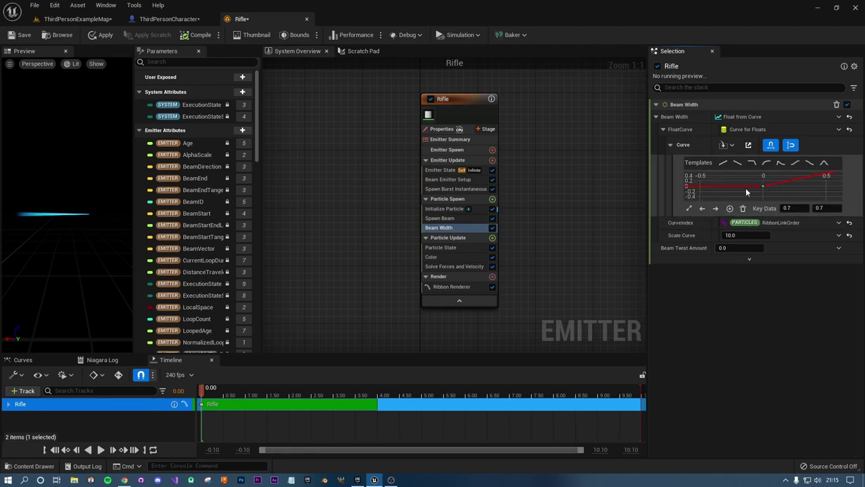
pyautogui.click(688, 211)
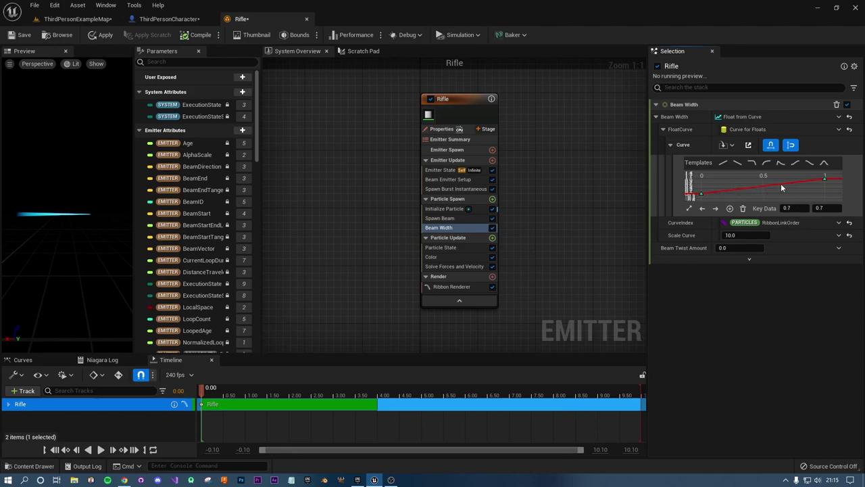
pyautogui.moveTo(702, 196)
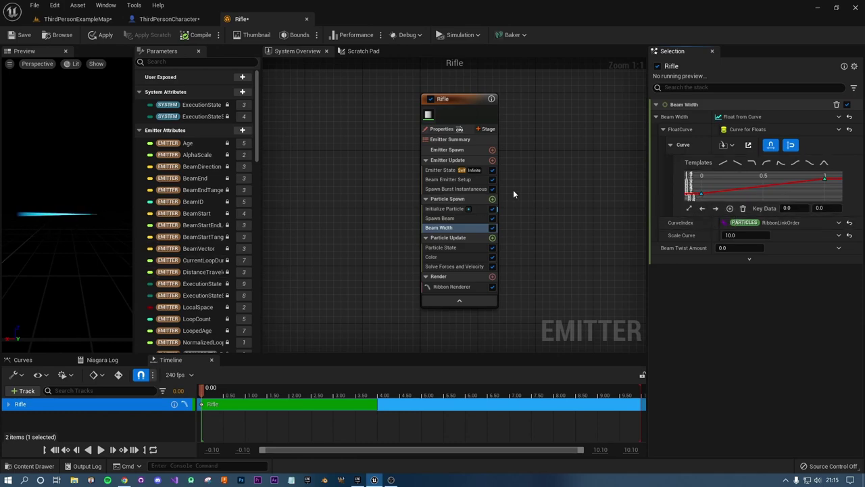
# Step: Set the Beam Width curve's first and last key values to 0.1
pyautogui.click(823, 207)
pyautogui.write('0.1')
pyautogui.press('Return')
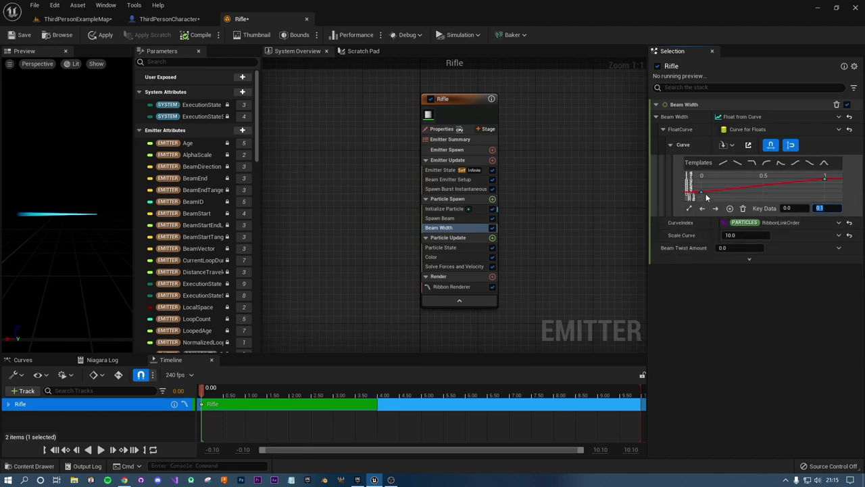
pyautogui.click(825, 177)
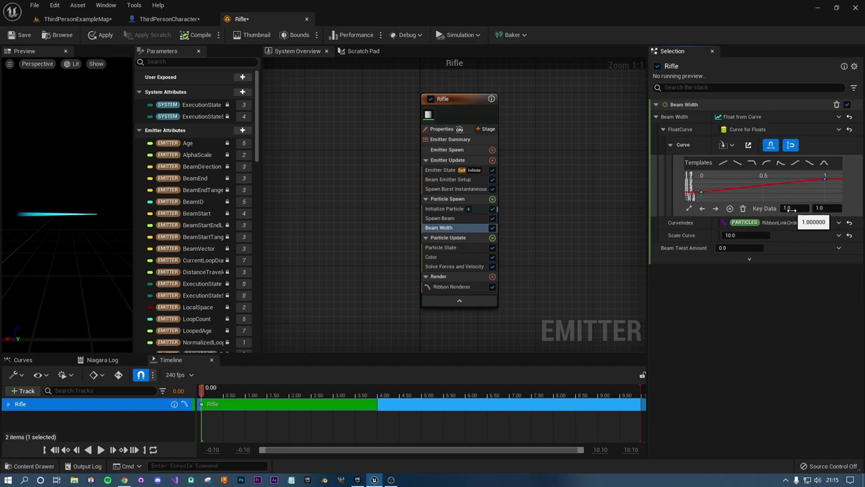
pyautogui.click(831, 209)
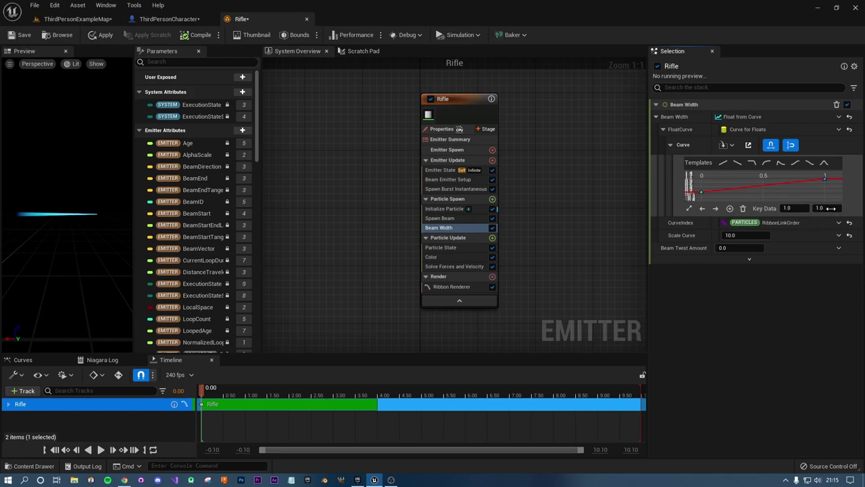
pyautogui.write('0.1')
pyautogui.press('Return')
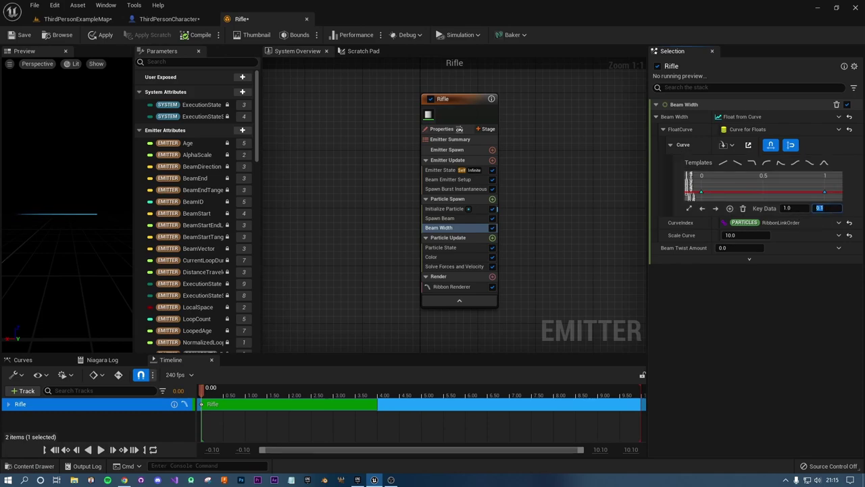
# Step: Add a Beam Width key at time 0.8 with value 0.9
pyautogui.moveTo(801, 197)
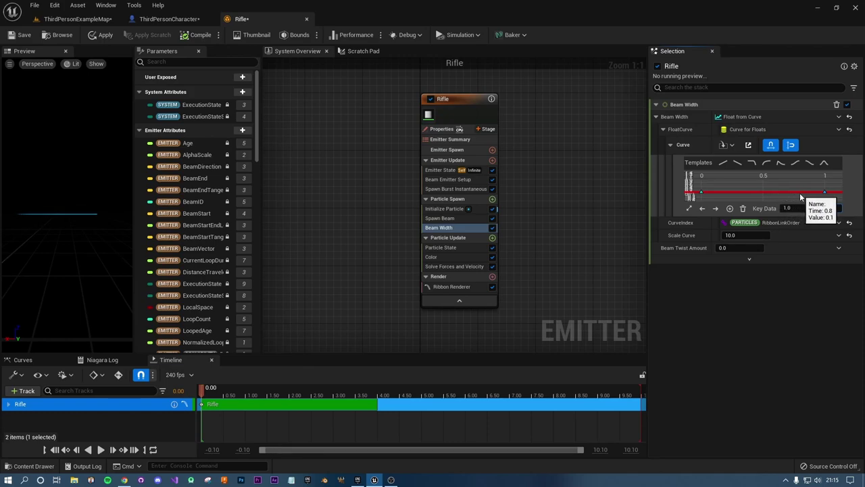
pyautogui.rightClick(801, 198)
pyautogui.click(774, 237)
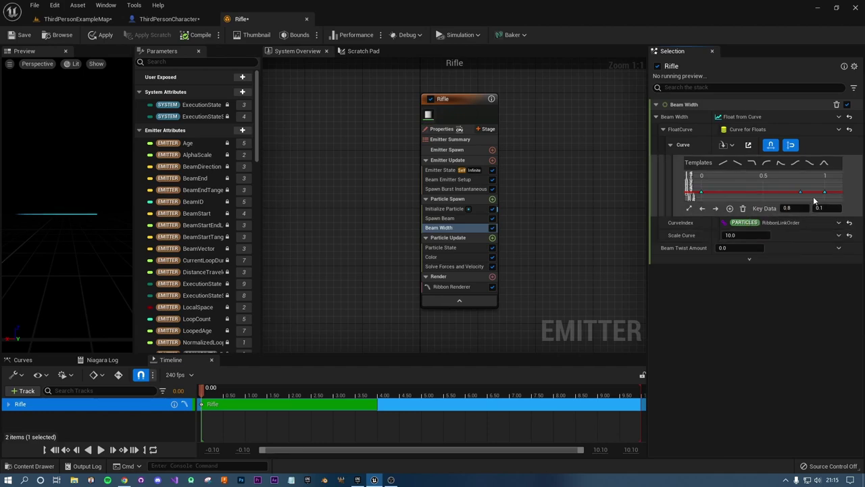
pyautogui.click(819, 208)
pyautogui.write('0.9')
pyautogui.press('Return')
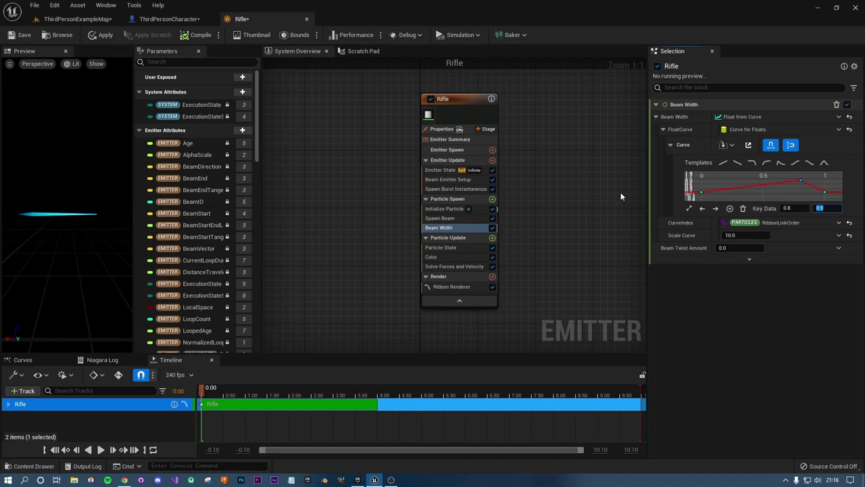
# Step: Re-enter the first key's value as 0.1 and compile the Rifle emitter
pyautogui.click(824, 192)
pyautogui.click(701, 193)
pyautogui.write('0')
pyautogui.press('Return')
pyautogui.write('0.1')
pyautogui.press('Return')
pyautogui.click(200, 35)
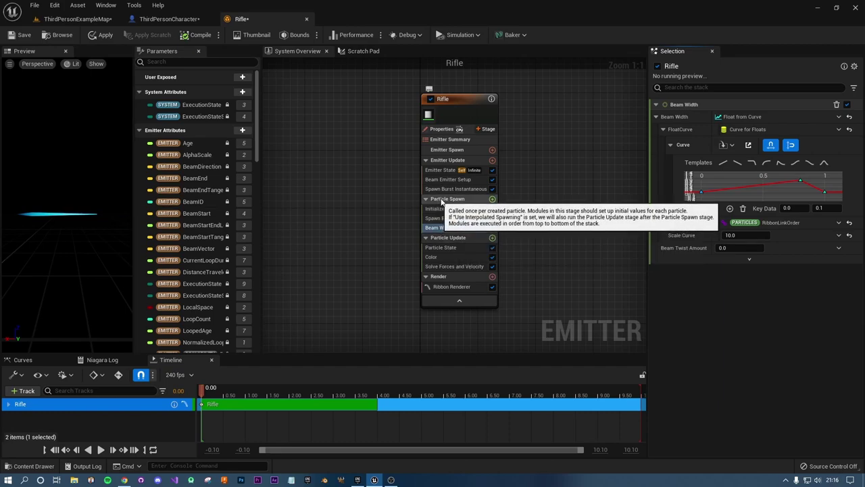
# Step: Add an Add Velocity module to Particle Spawn with velocity X 2000, Z 0, and play the preview
pyautogui.click(492, 199)
pyautogui.click(329, 262)
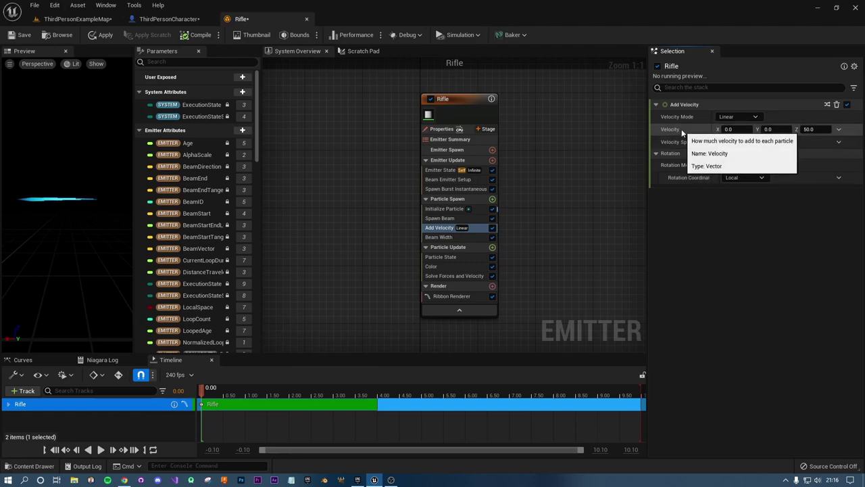
pyautogui.click(816, 129)
pyautogui.write('0')
pyautogui.press('Return')
pyautogui.click(728, 129)
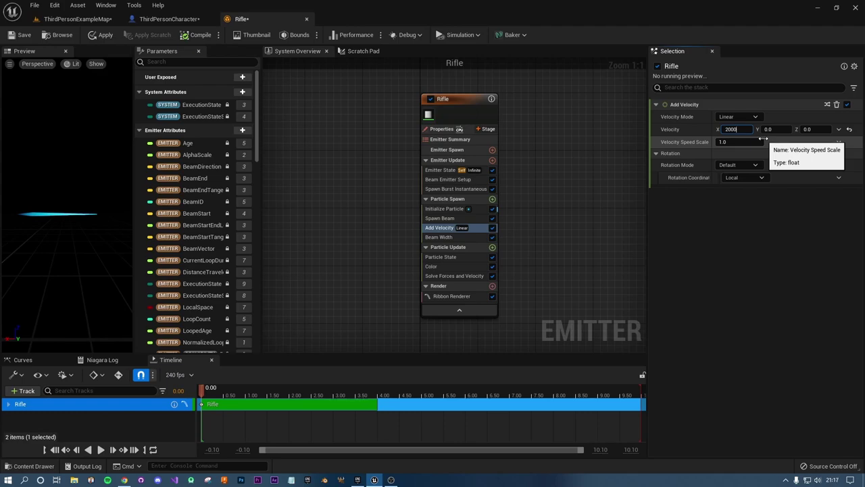
pyautogui.press('Return')
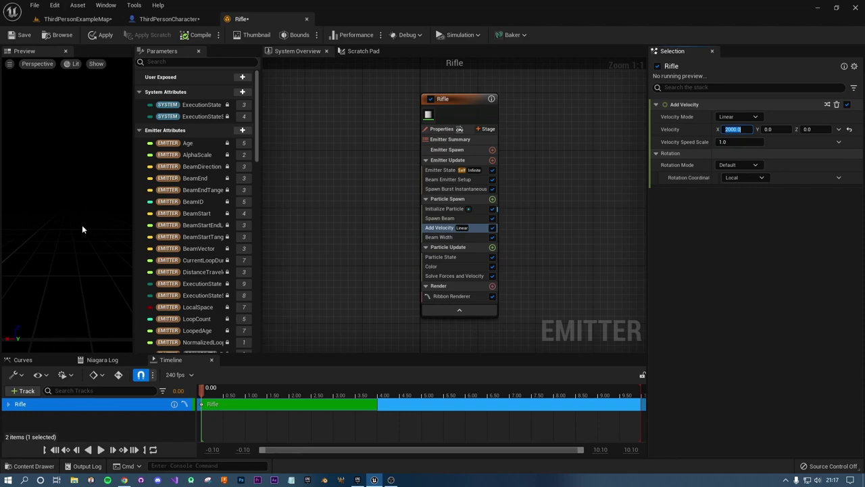
pyautogui.click(101, 452)
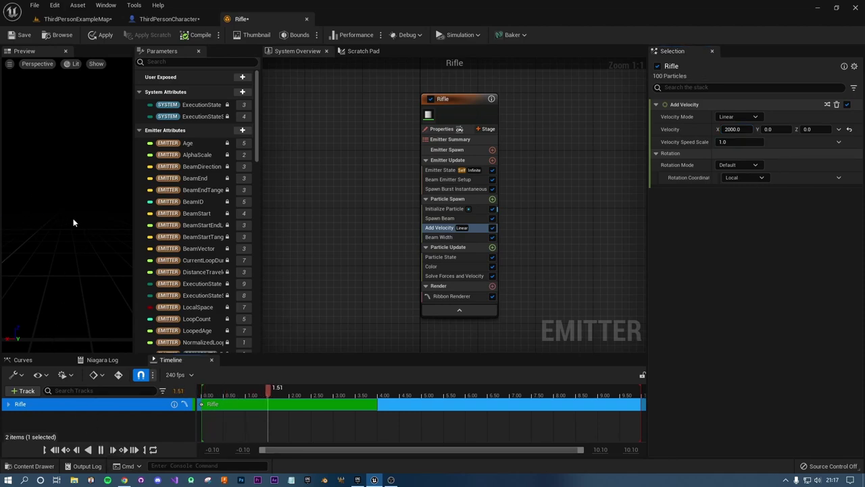